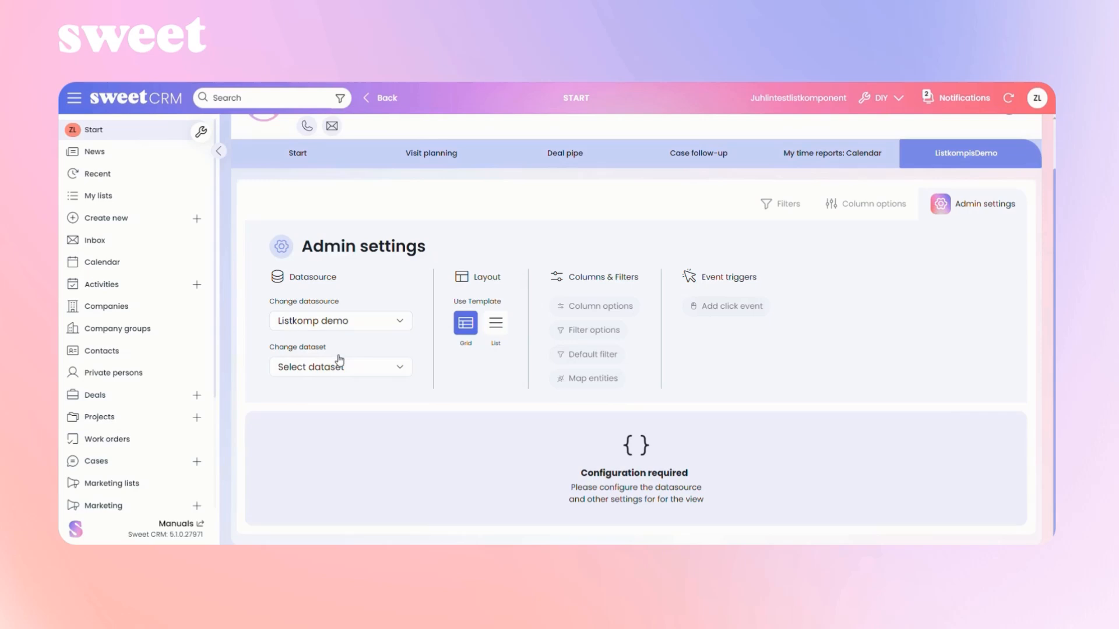
- Load the Activity Raw Data dataset into the list and hide its ActivityId and Place columns
{"action": "left_click", "coordinate": [339, 363]}
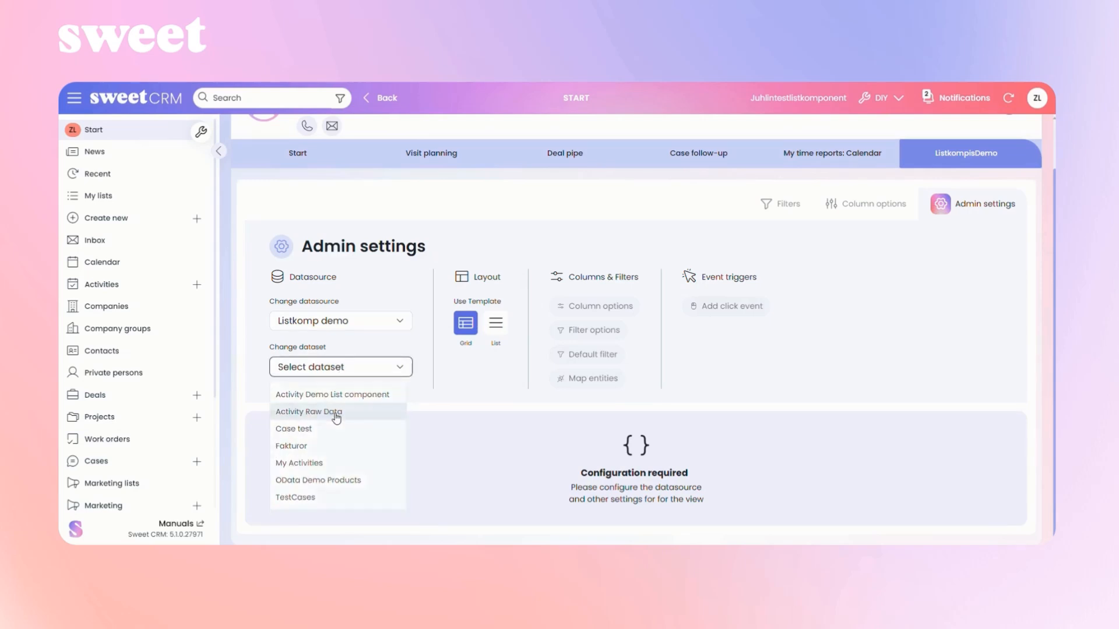
{"action": "left_click", "coordinate": [336, 414]}
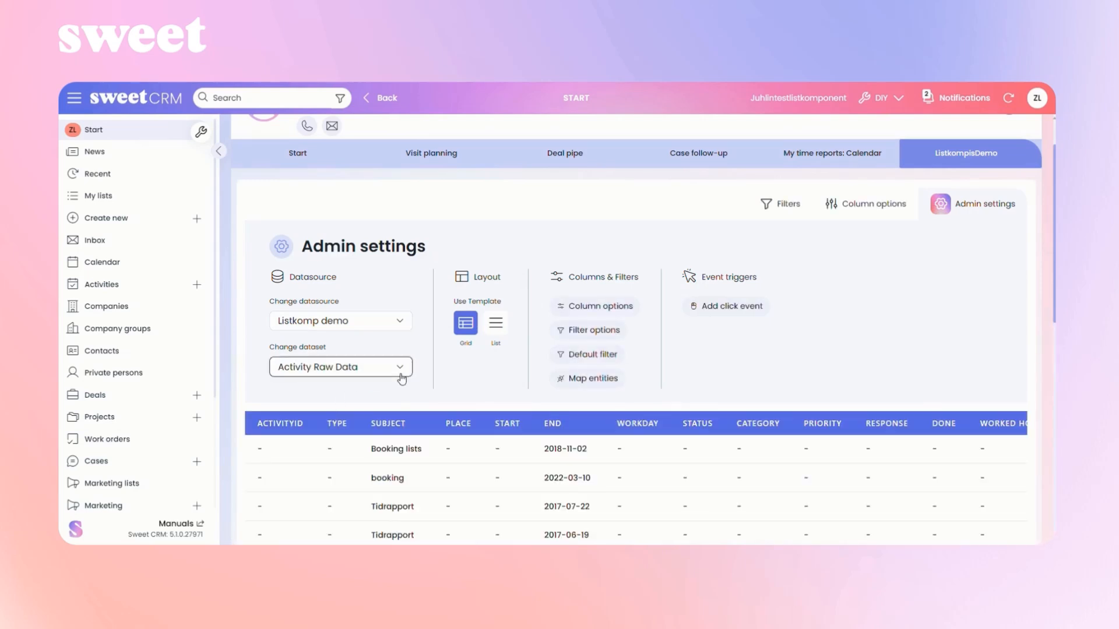
{"action": "left_click", "coordinate": [863, 210]}
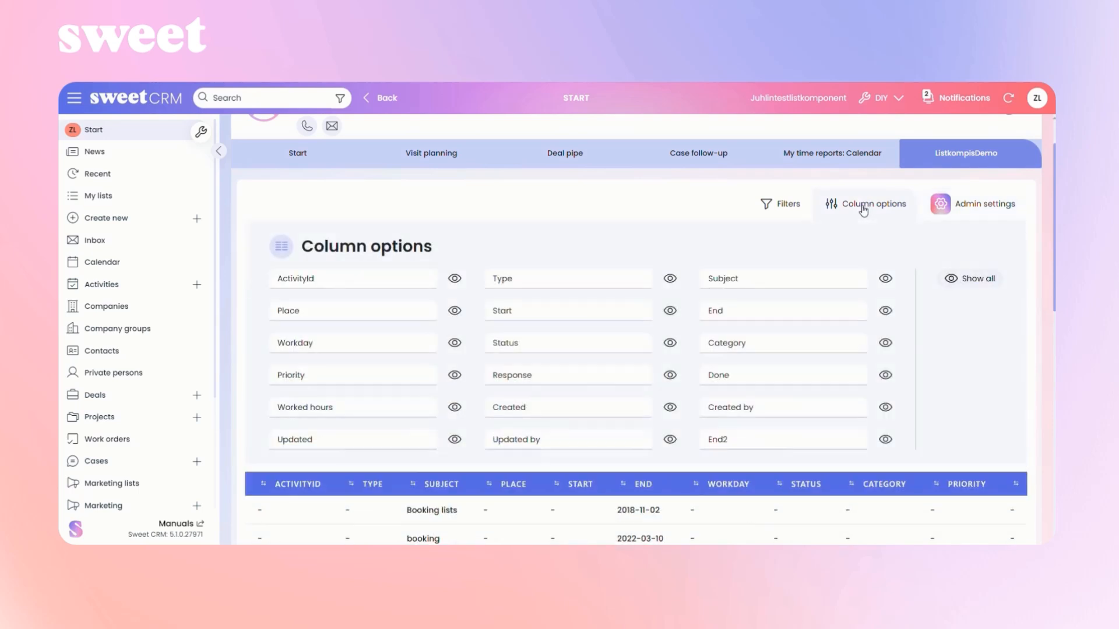
{"action": "left_click", "coordinate": [455, 280]}
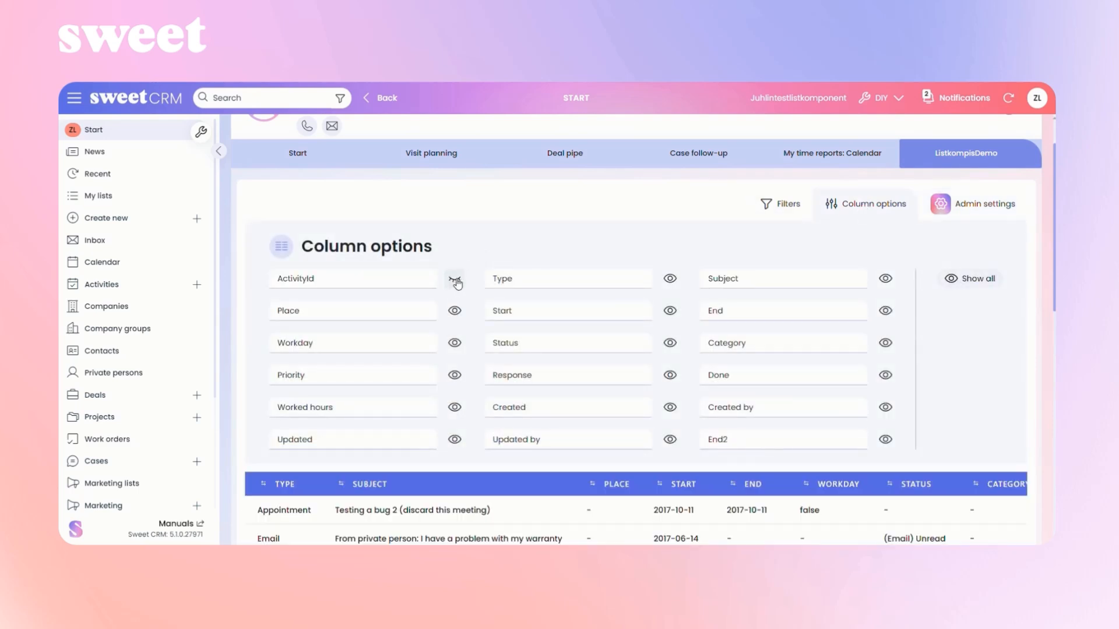
{"action": "left_click", "coordinate": [454, 310]}
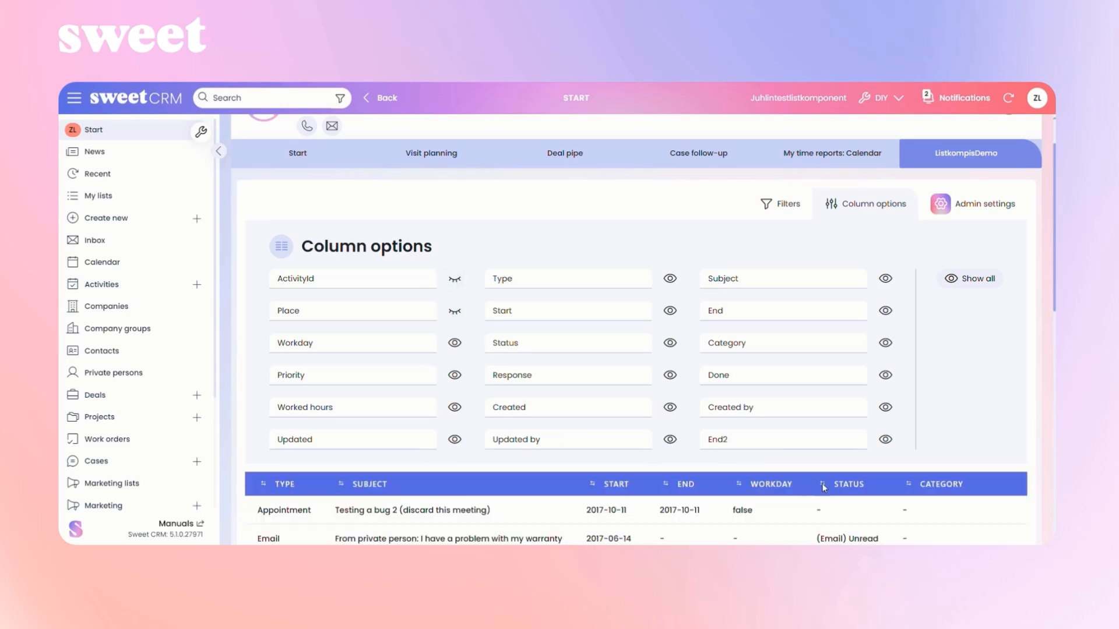
- Move the Category column ahead of Status and hide the Created by column, then bring up the filters
{"action": "left_click_drag", "start_coordinate": [911, 493], "coordinate": [814, 492]}
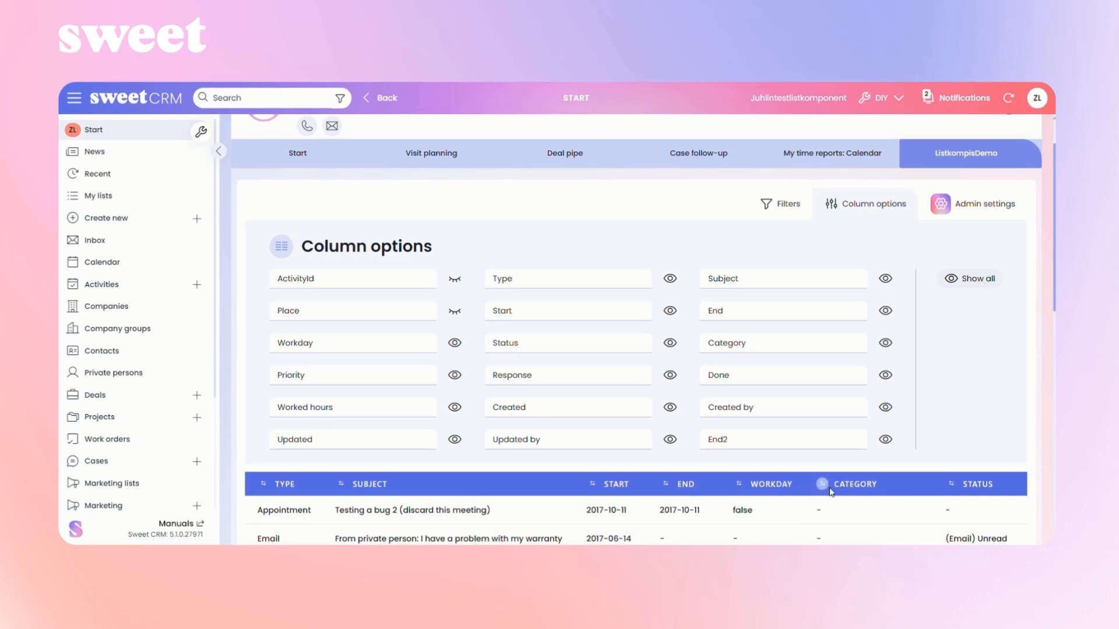
{"action": "left_click", "coordinate": [886, 408]}
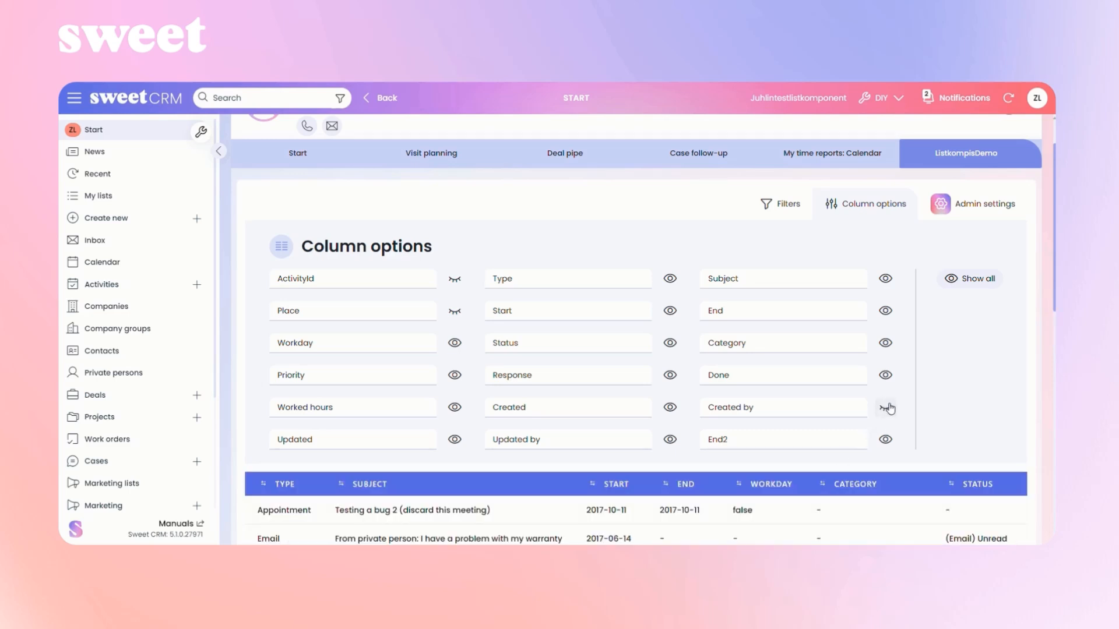
{"action": "left_click", "coordinate": [781, 205]}
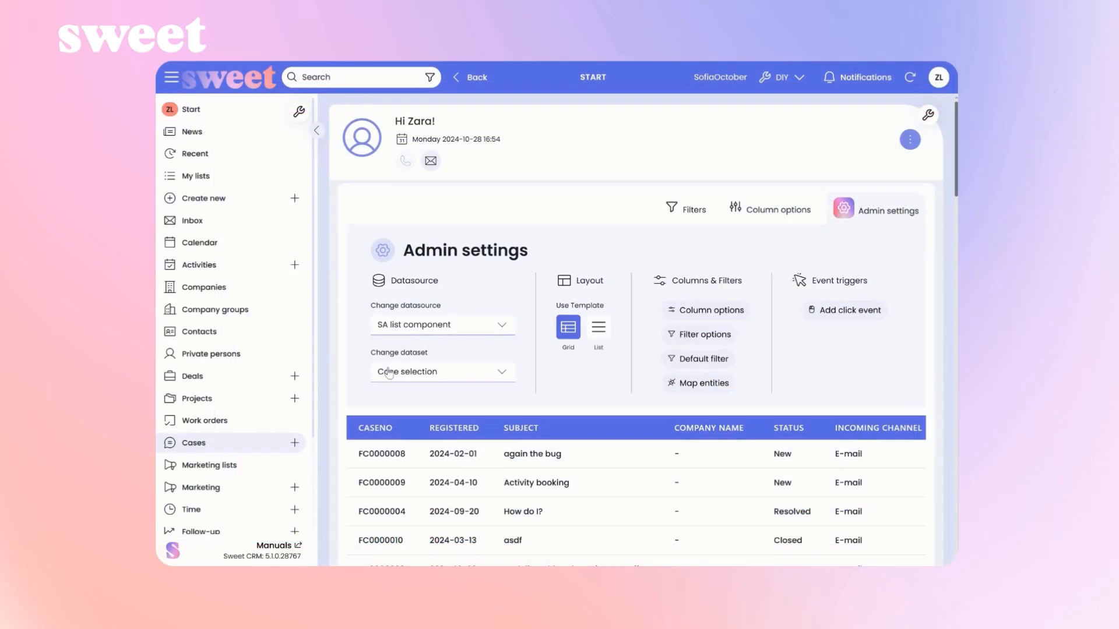
- Switch the list's dataset through Companies, Contact persons and Deals, ending on Private persons
{"action": "left_click", "coordinate": [396, 373]}
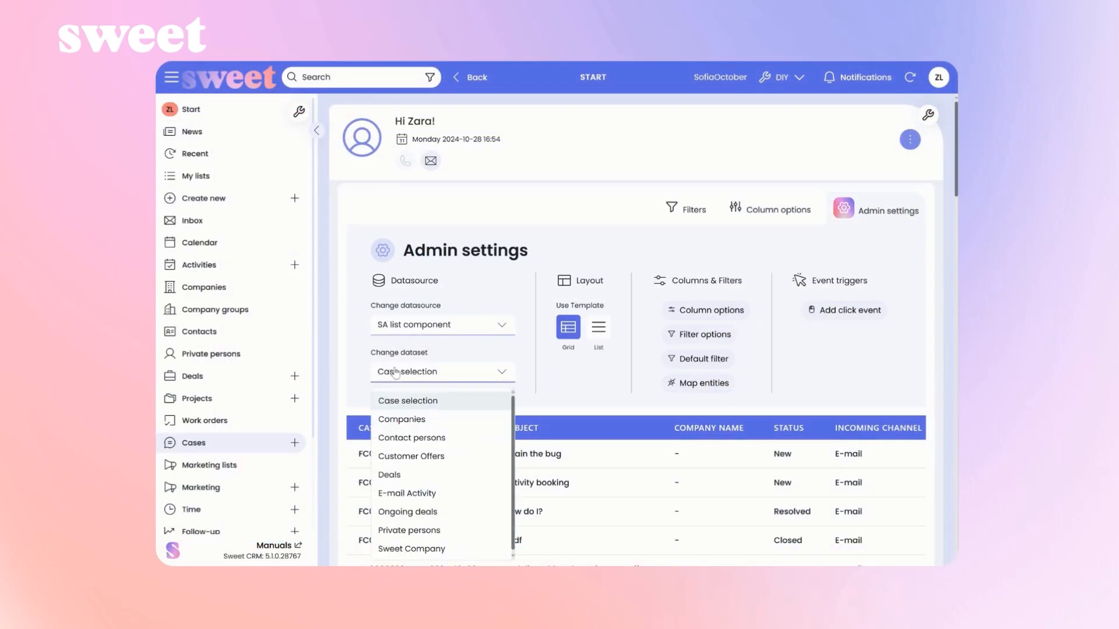
{"action": "left_click", "coordinate": [408, 419]}
{"action": "left_click", "coordinate": [422, 379]}
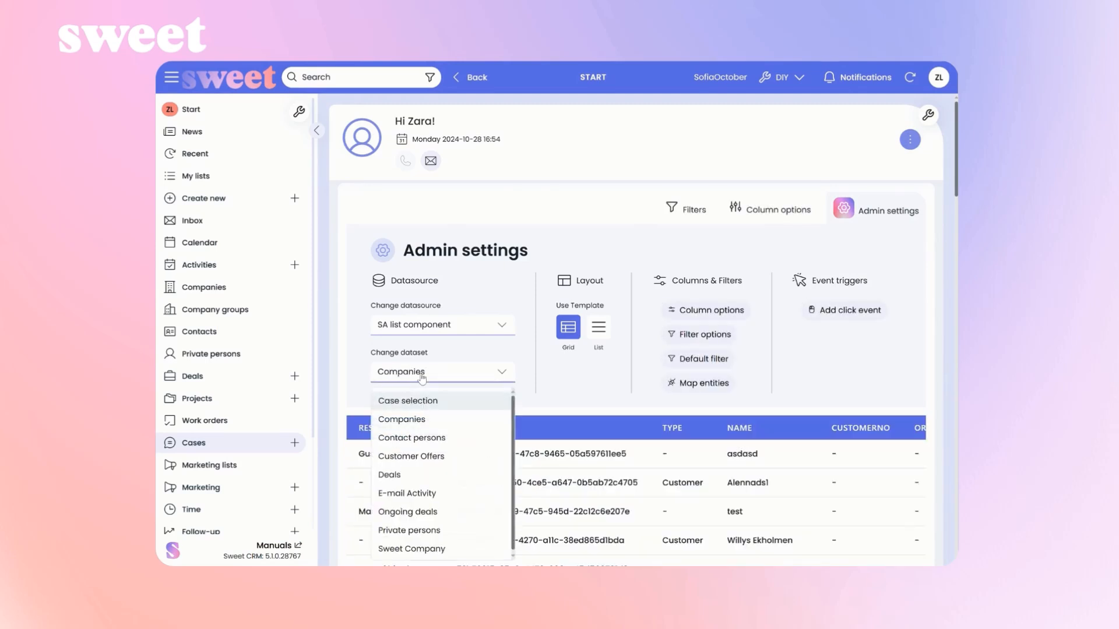
{"action": "left_click", "coordinate": [424, 438]}
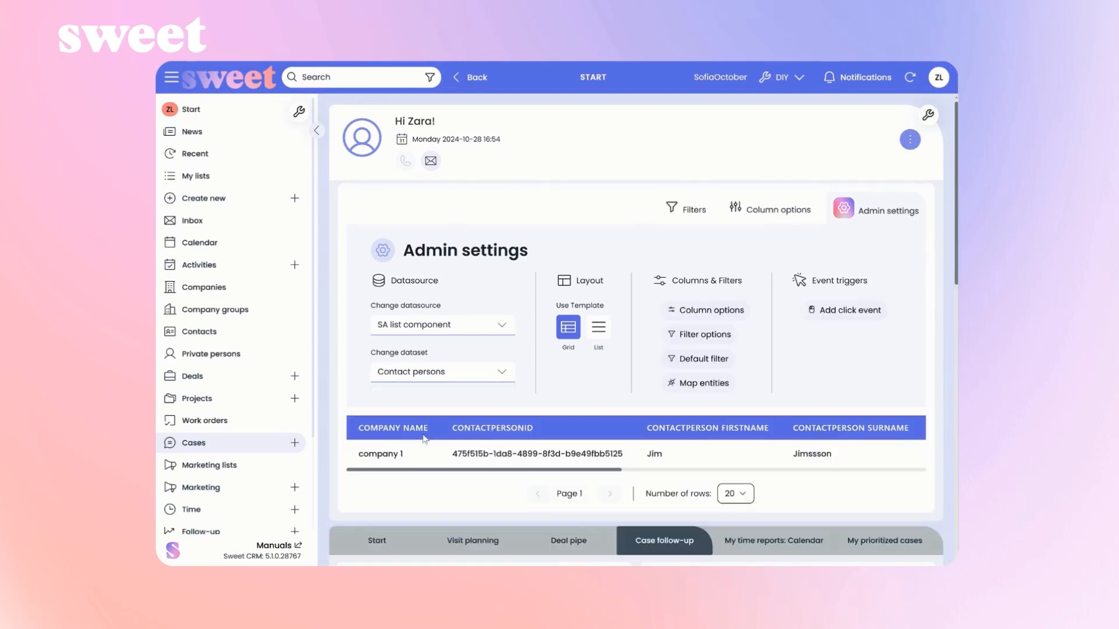
{"action": "left_click", "coordinate": [425, 375]}
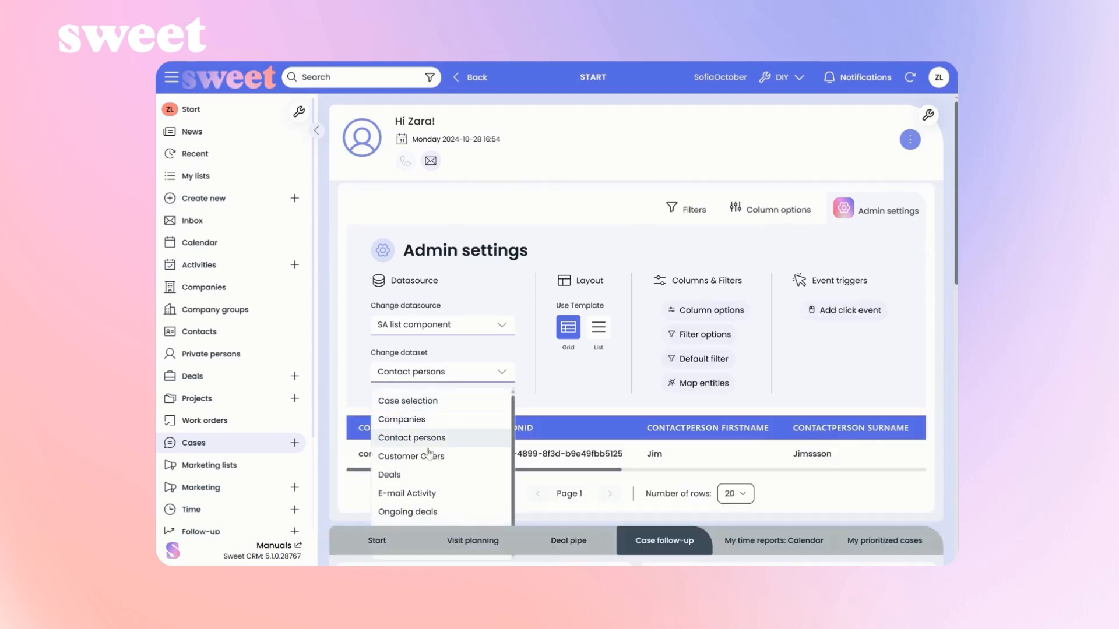
{"action": "left_click", "coordinate": [411, 474]}
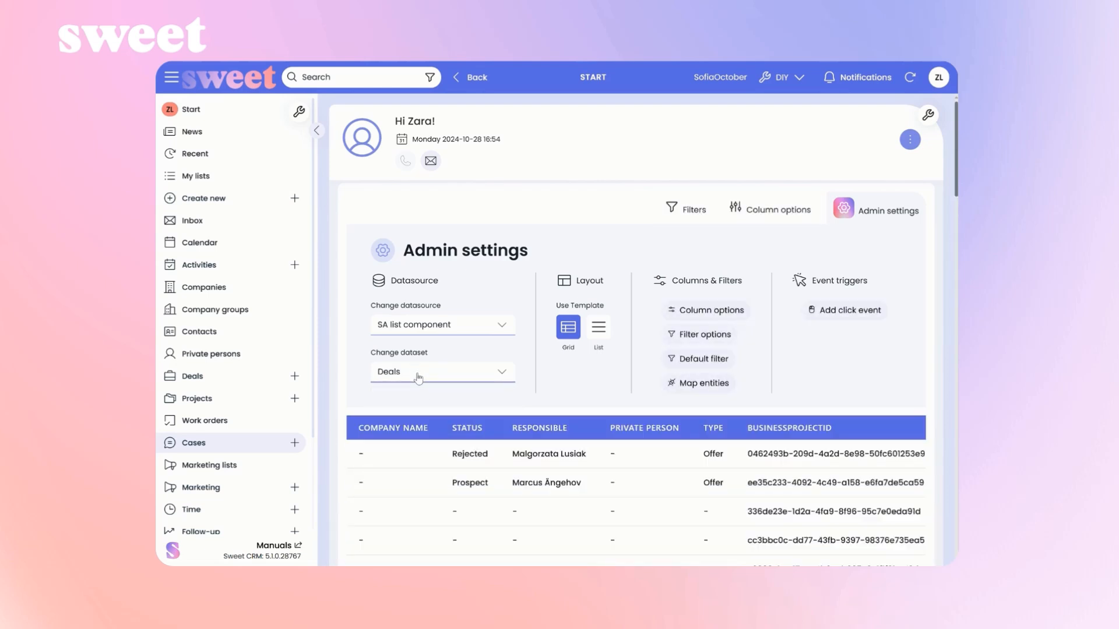
{"action": "left_click", "coordinate": [418, 378]}
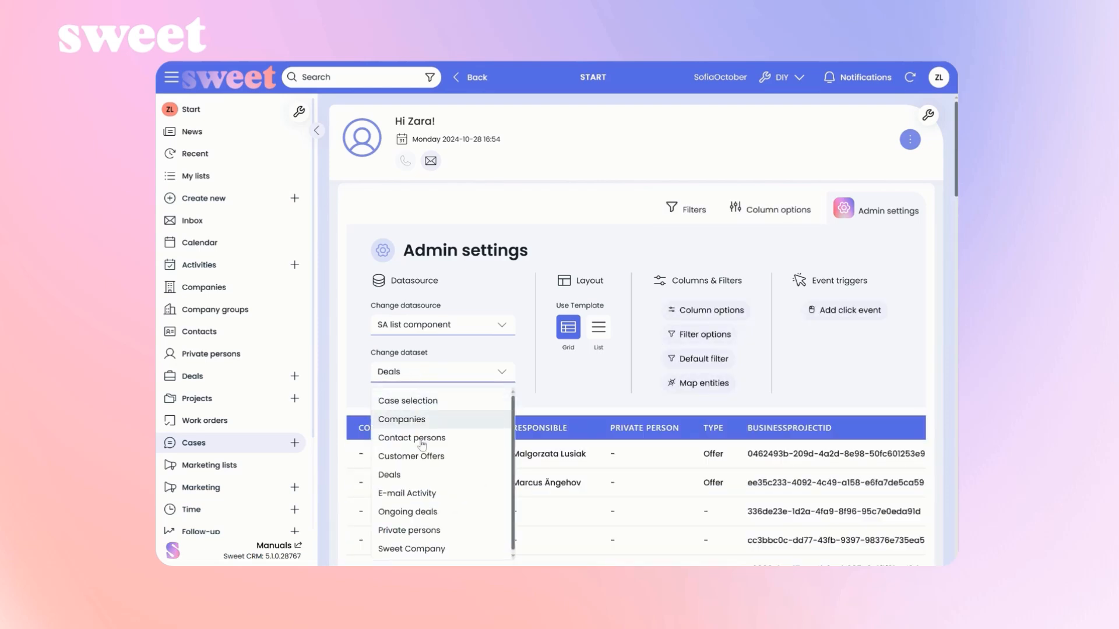
{"action": "left_click", "coordinate": [438, 532]}
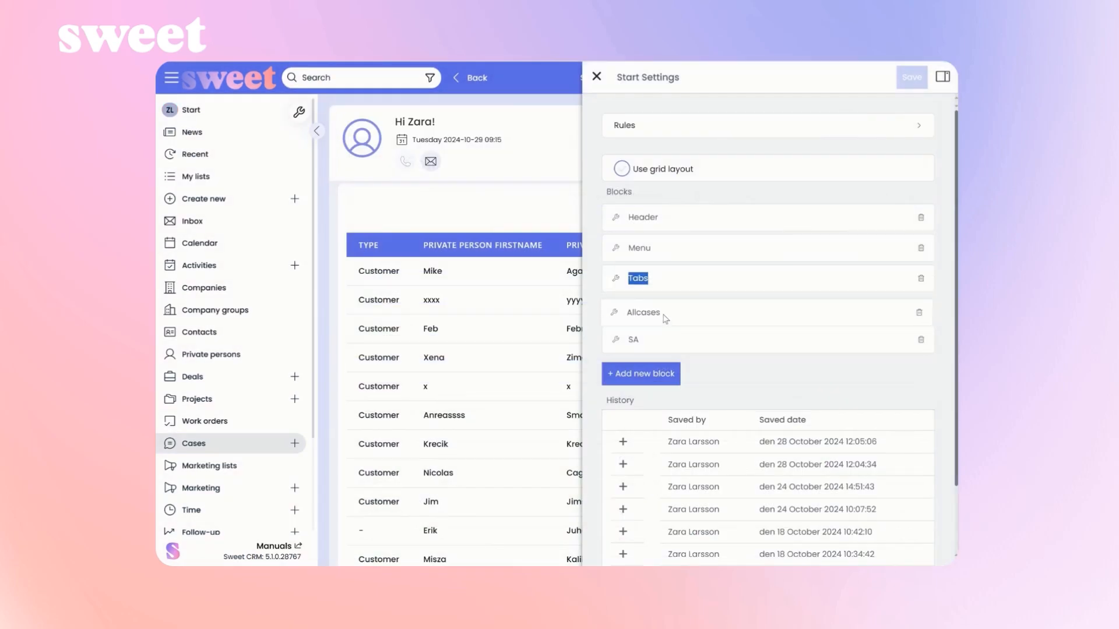
- Place the Allcases block between Tabs and SA in the start page's block order and start saving the settings
{"action": "left_click_drag", "start_coordinate": [666, 319], "coordinate": [666, 320]}
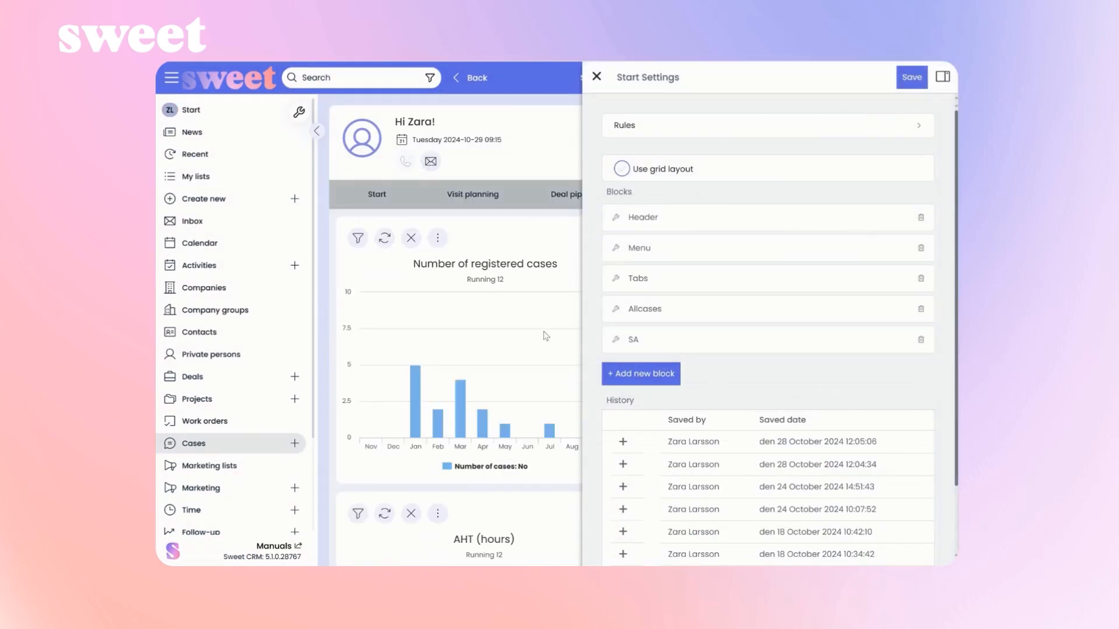
{"action": "scroll", "coordinate": [502, 332], "scroll_direction": "down", "scroll_amount": 10}
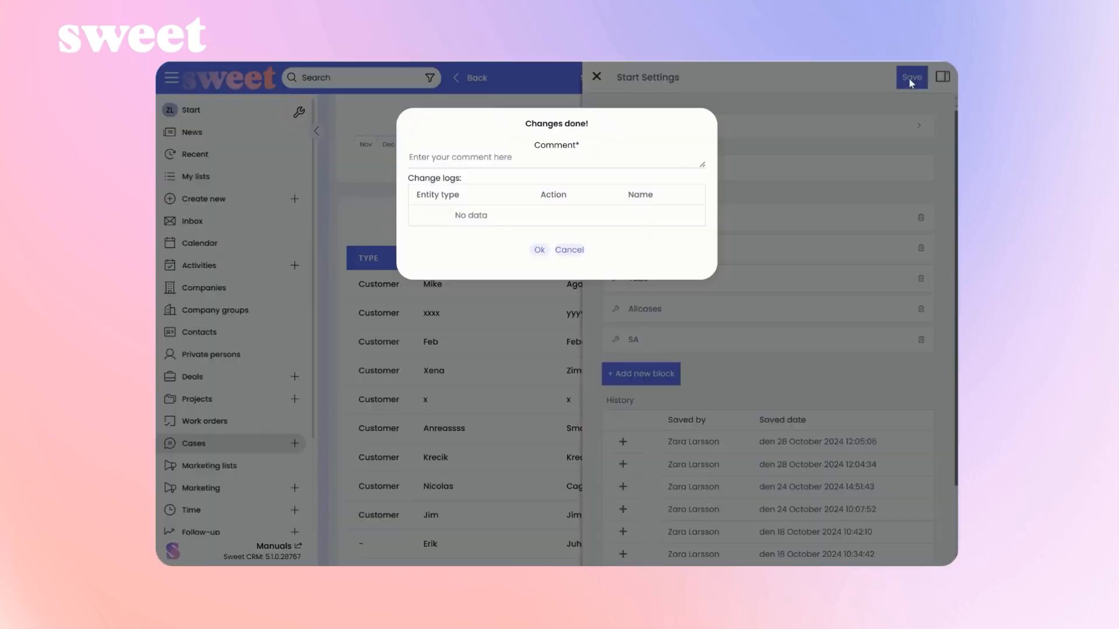
{"action": "left_click", "coordinate": [911, 82]}
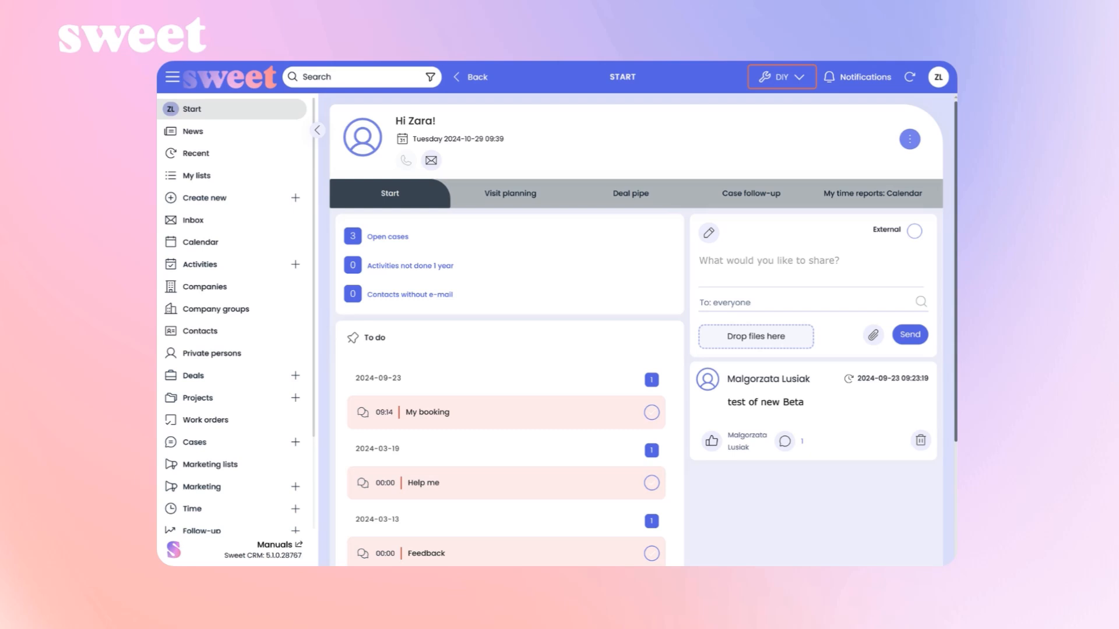
- Open the existing customizations and show the Case follow-up section of the customized start page
{"action": "left_click", "coordinate": [781, 77]}
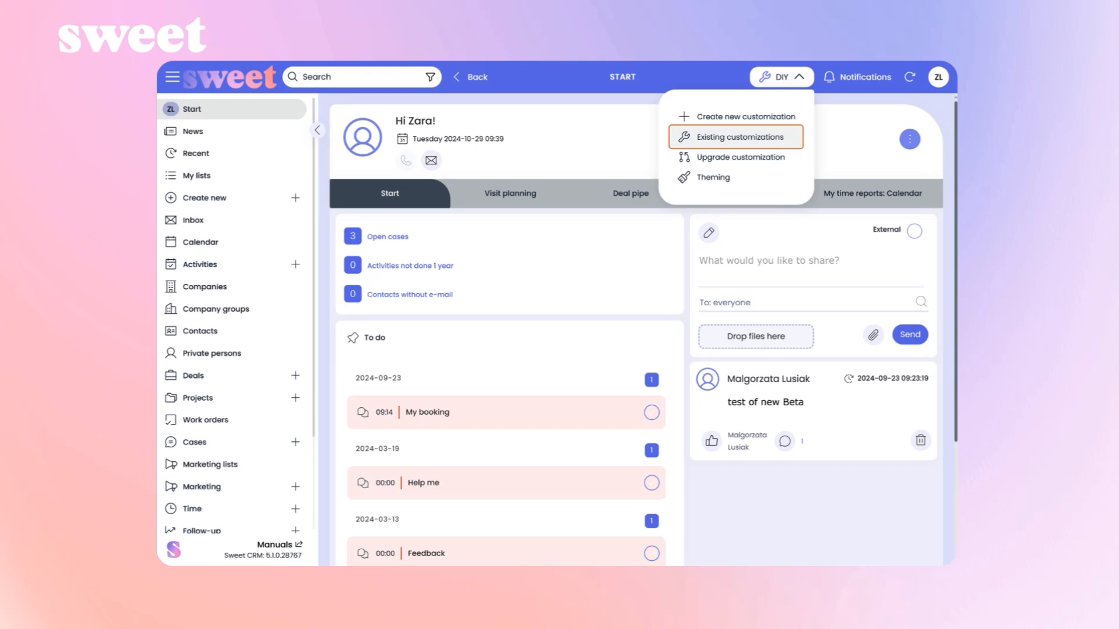
{"action": "left_click", "coordinate": [736, 136]}
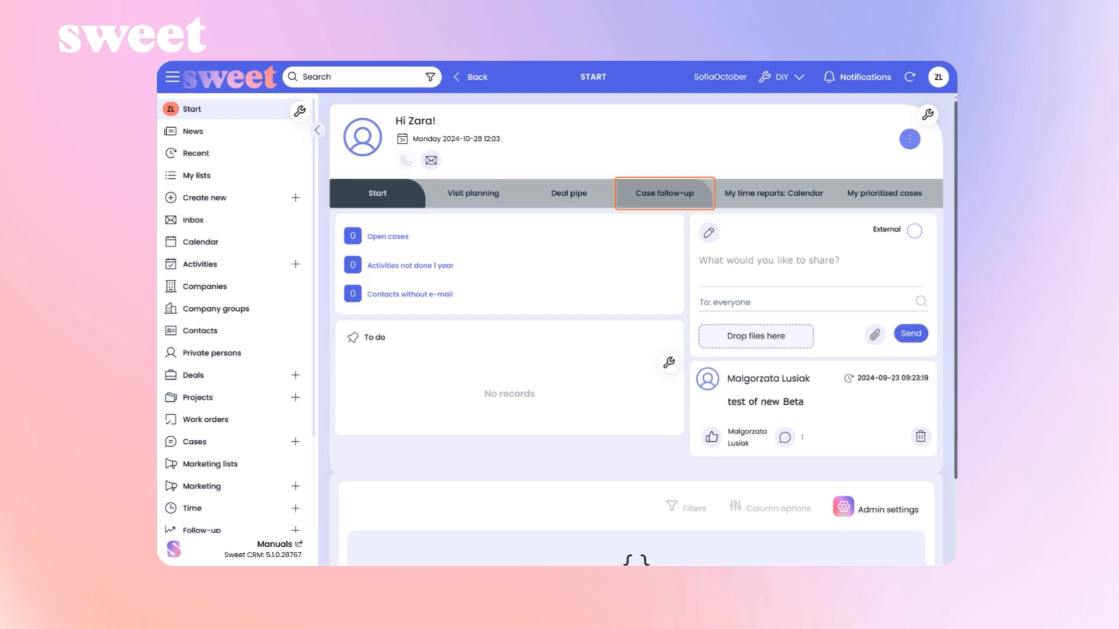
{"action": "left_click", "coordinate": [664, 194]}
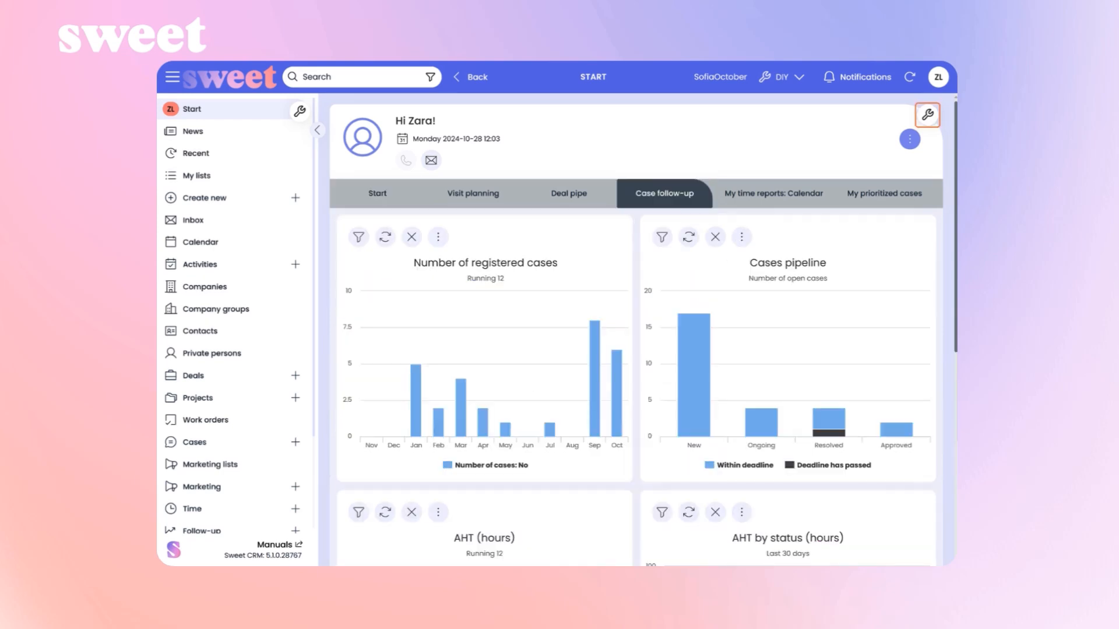
- Add a Sweet Automation List block named Allcases to the start page and save with the comment "Added list component for all cases"
{"action": "left_click", "coordinate": [927, 114]}
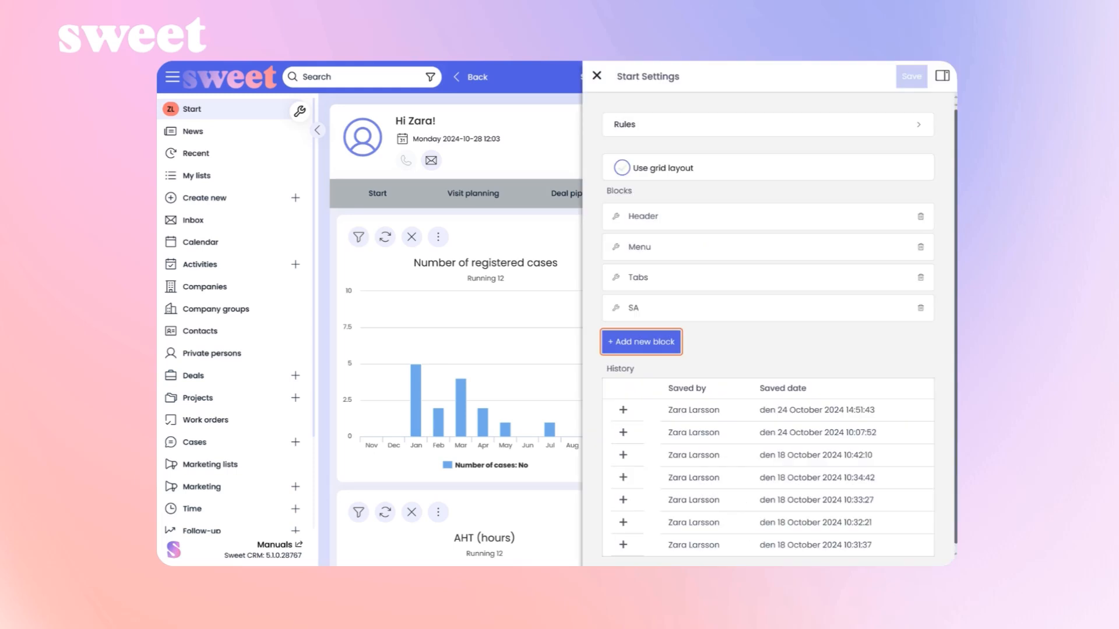
{"action": "left_click", "coordinate": [641, 342]}
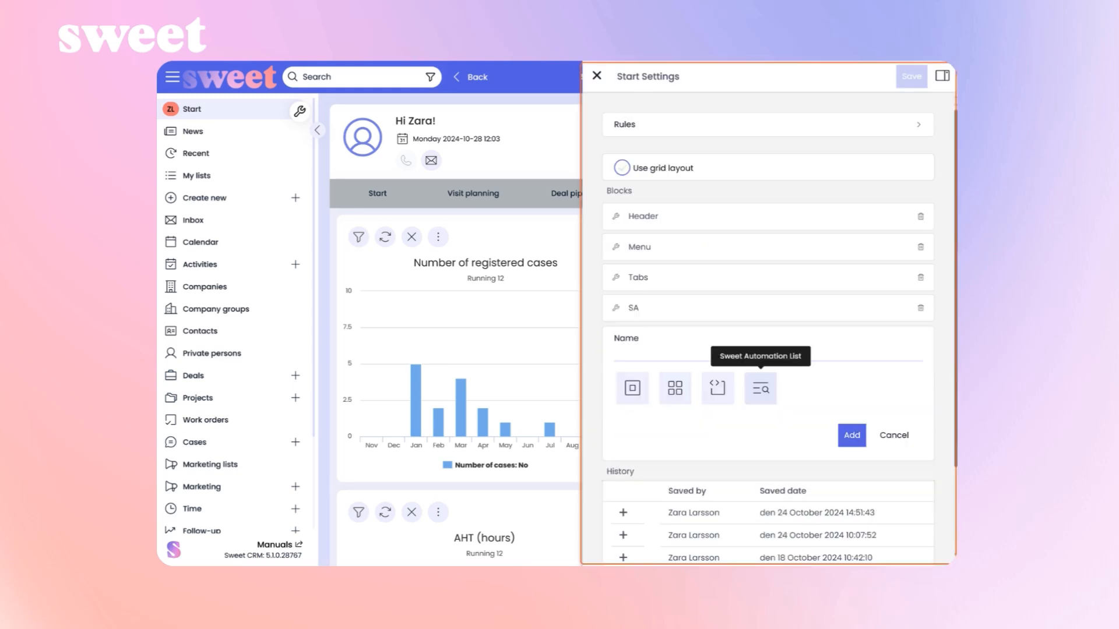
{"action": "left_click", "coordinate": [761, 388]}
{"action": "left_click", "coordinate": [768, 353]}
{"action": "type", "text": "Allcases"}
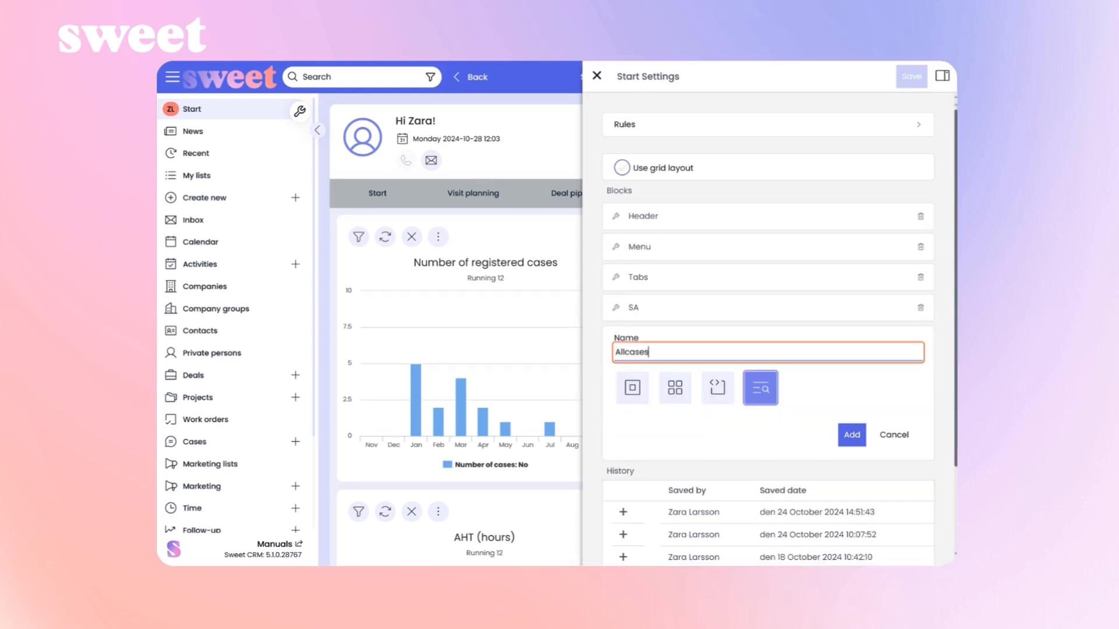
{"action": "left_click", "coordinate": [852, 435]}
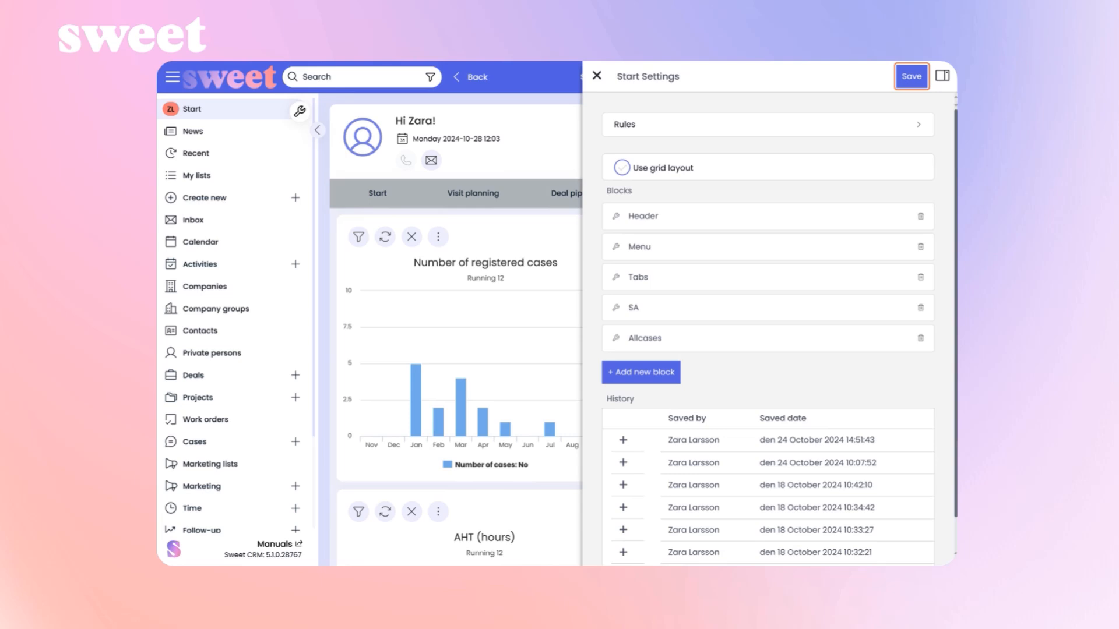
{"action": "left_click", "coordinate": [911, 76]}
{"action": "type", "text": "Added list component for all cases"}
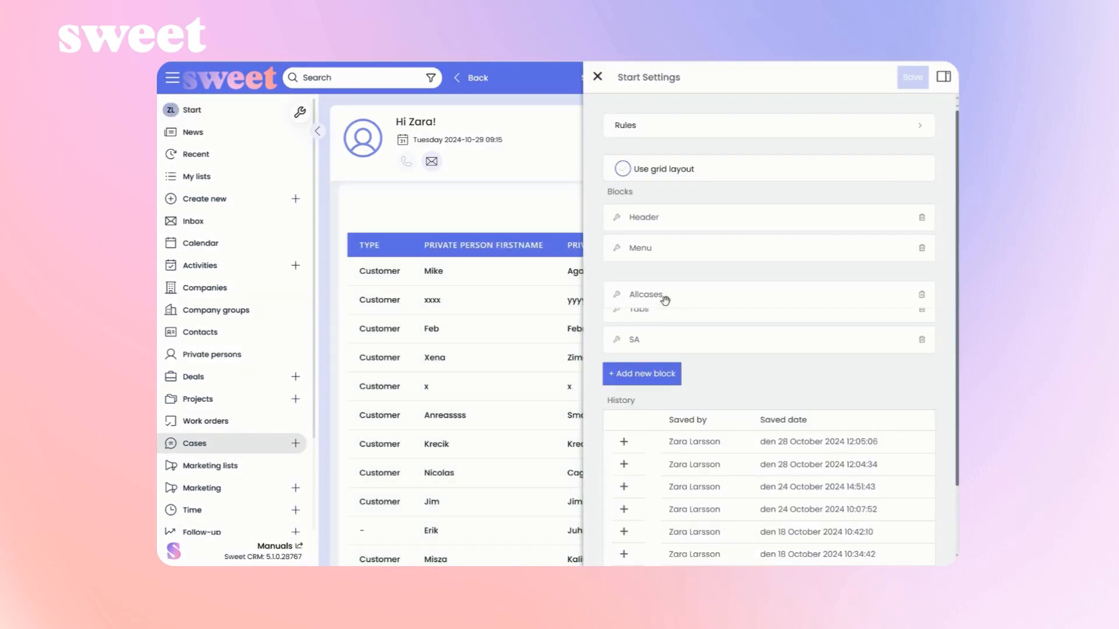
- Reorder the Allcases block to sit directly below Tabs and above SA, and save the start settings
{"action": "left_click_drag", "start_coordinate": [666, 295], "coordinate": [666, 319]}
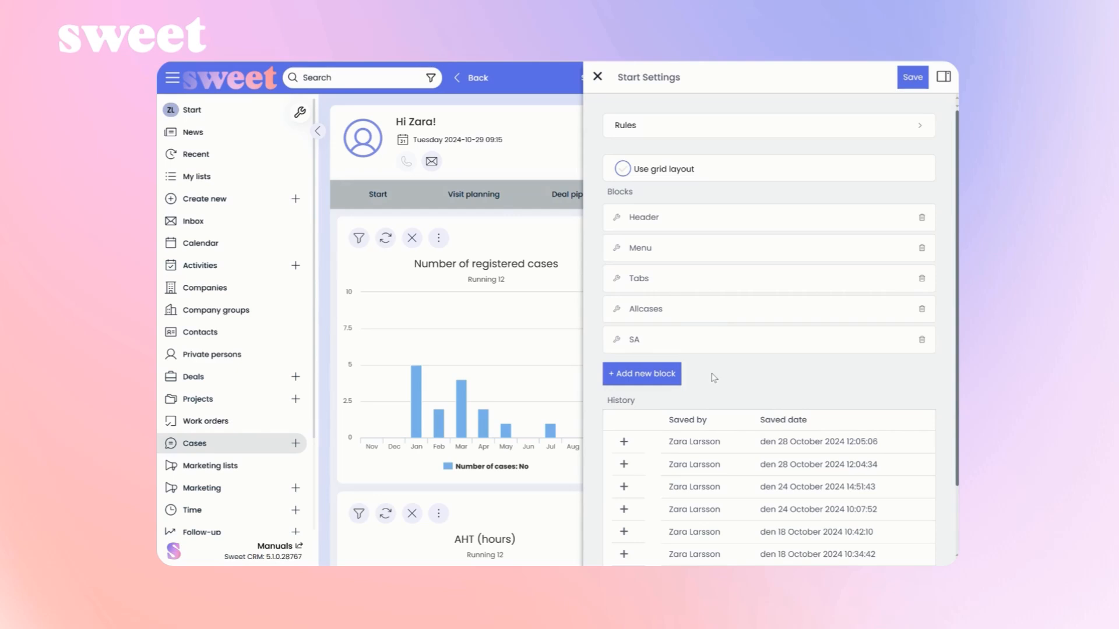
{"action": "scroll", "coordinate": [501, 336], "scroll_direction": "down", "scroll_amount": 10}
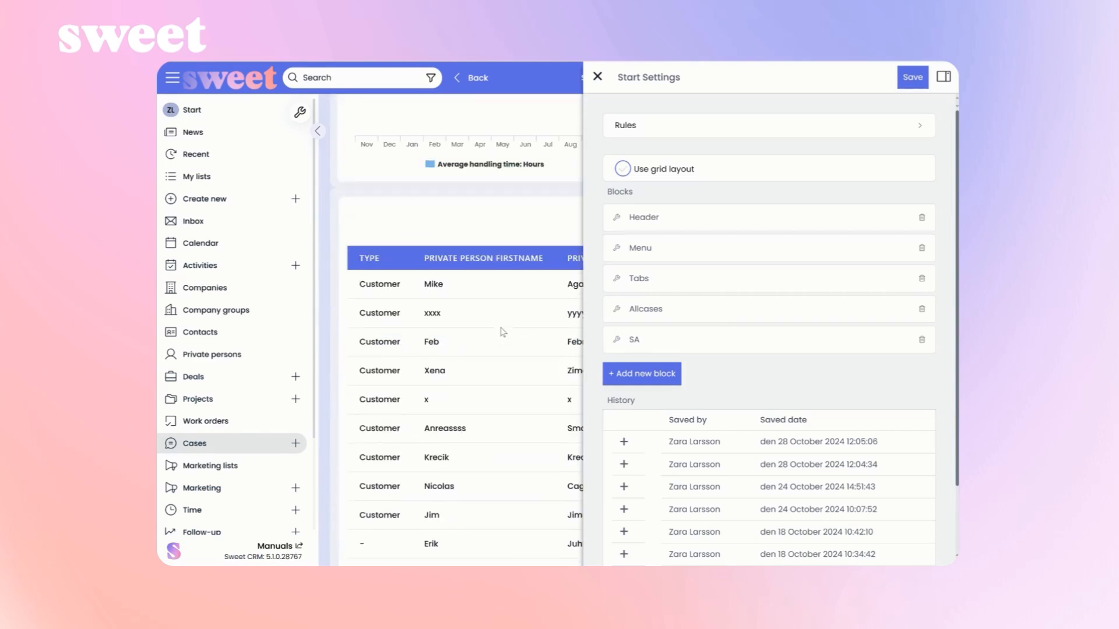
{"action": "left_click", "coordinate": [908, 80]}
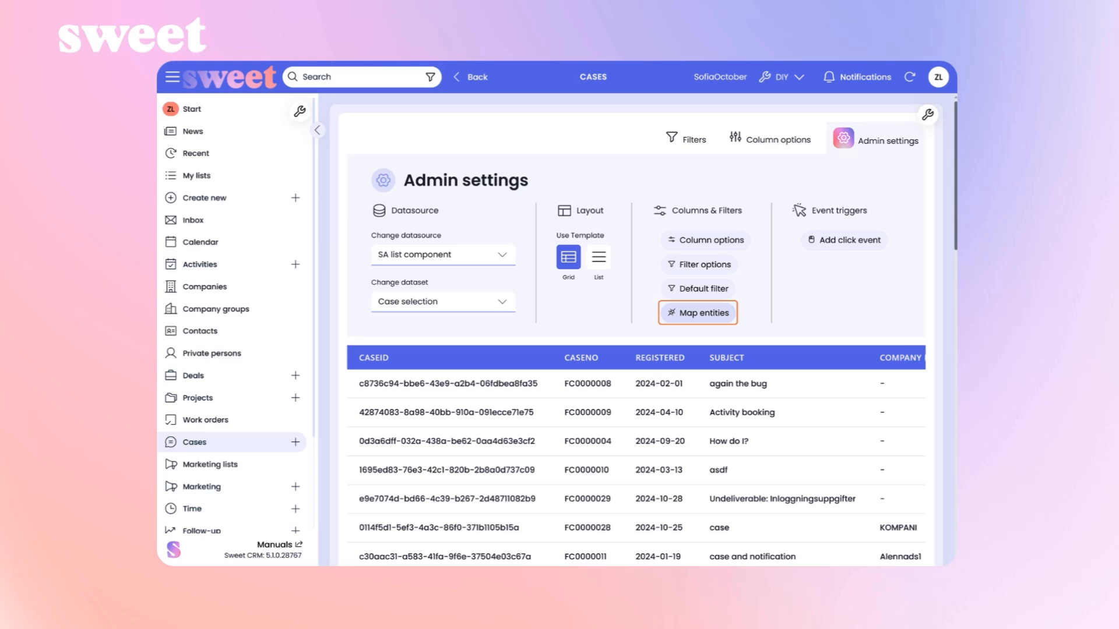
- Map the IUser entity to the Responsible column of the Case selection dataset
{"action": "left_click", "coordinate": [698, 313]}
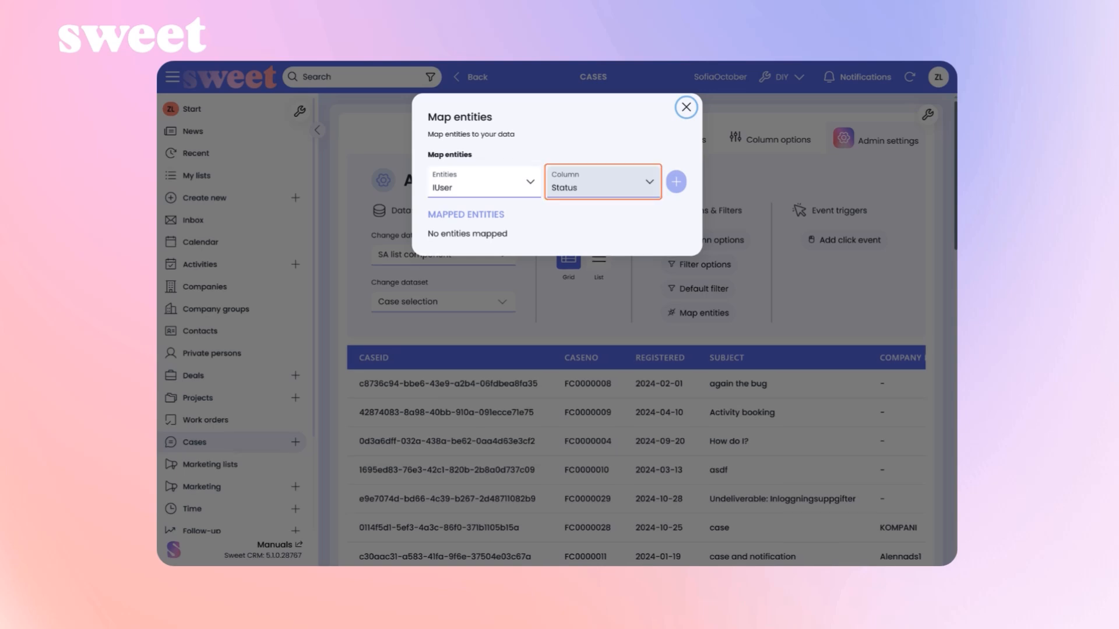
{"action": "left_click", "coordinate": [603, 182]}
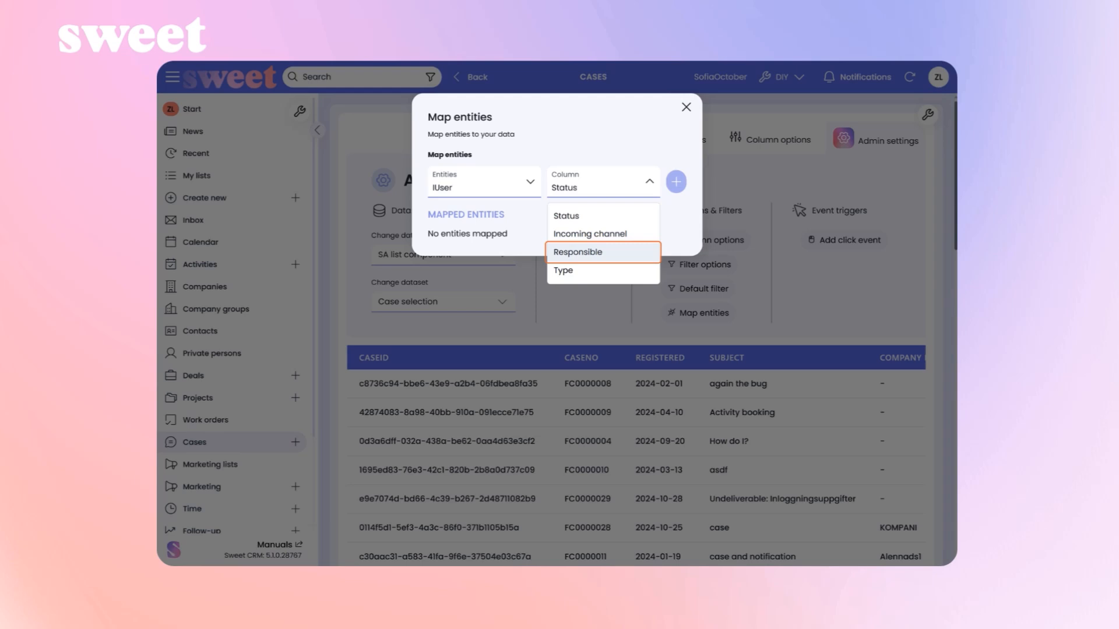
{"action": "left_click", "coordinate": [603, 252]}
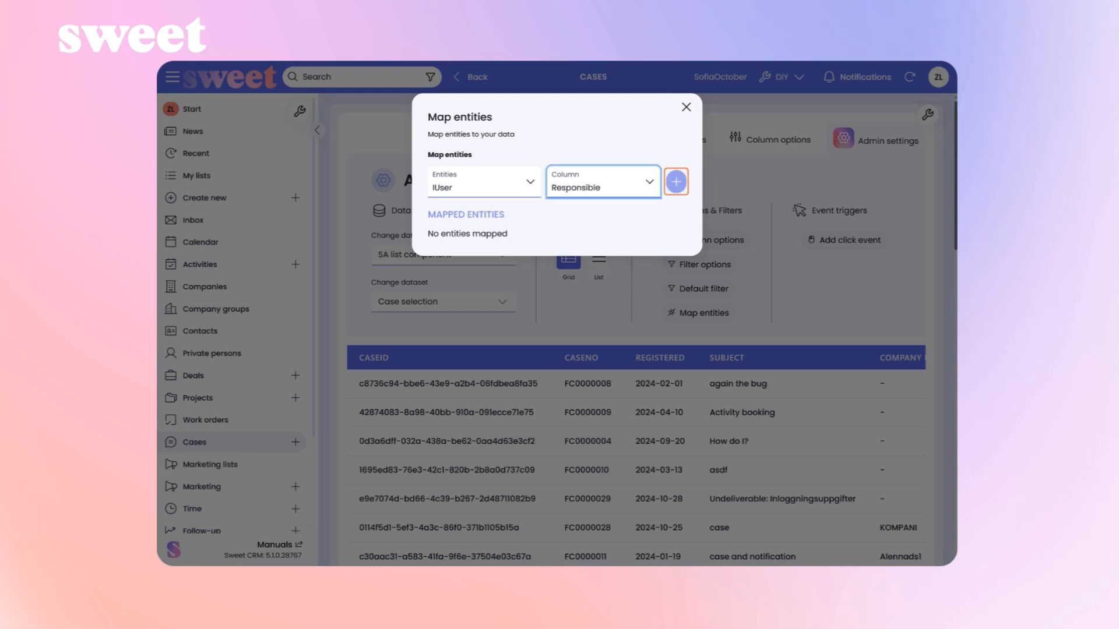
{"action": "left_click", "coordinate": [676, 181]}
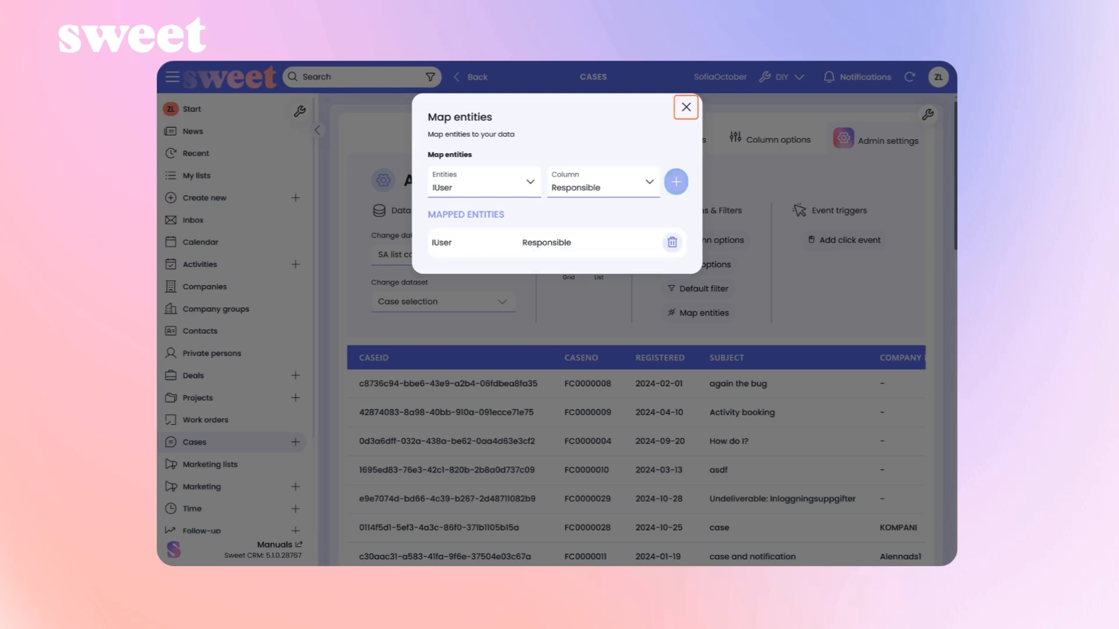
{"action": "left_click", "coordinate": [686, 107]}
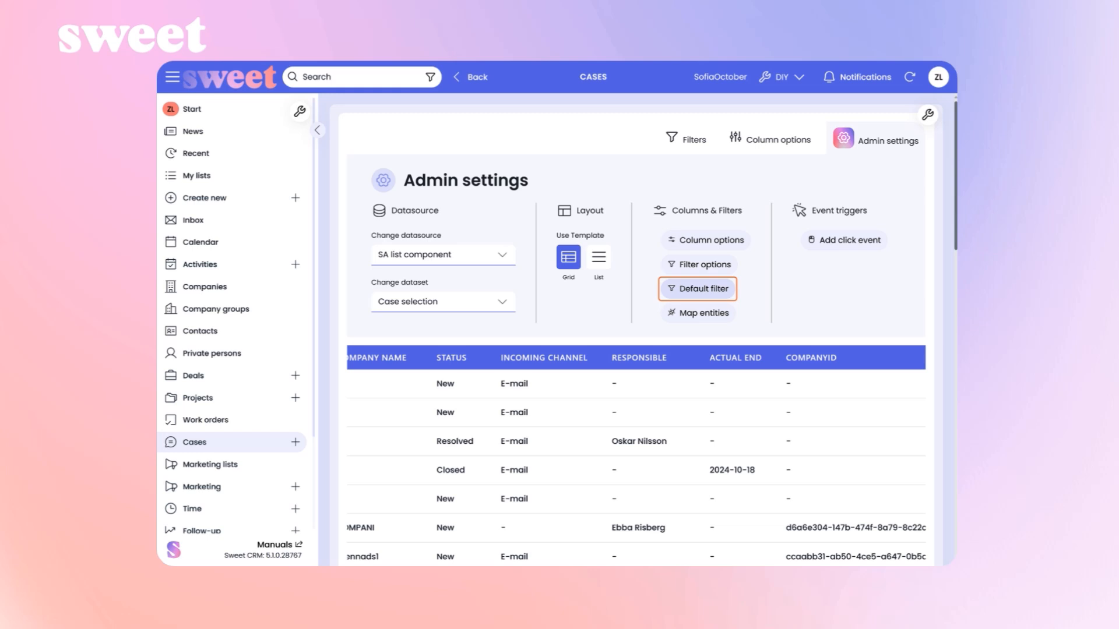
- Set the case list's default filter so that Responsible equals IUser
{"action": "left_click", "coordinate": [697, 289]}
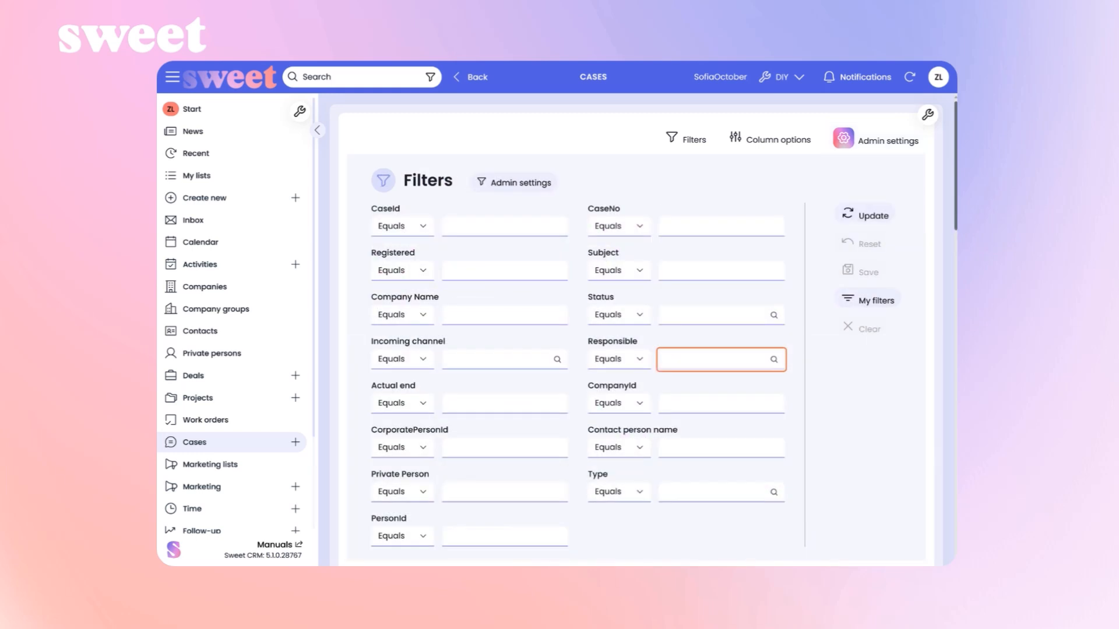
{"action": "type", "text": "IUser"}
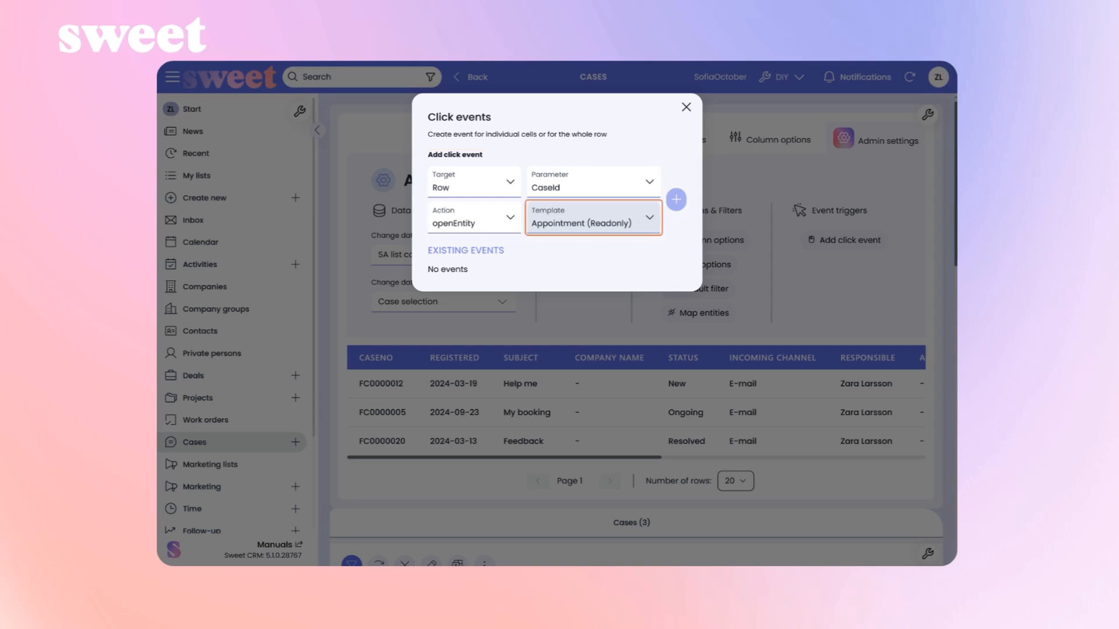
- Add a row click event for the case list that performs openEntity on CaseId with the Case (Readonly) template
{"action": "left_click", "coordinate": [593, 218]}
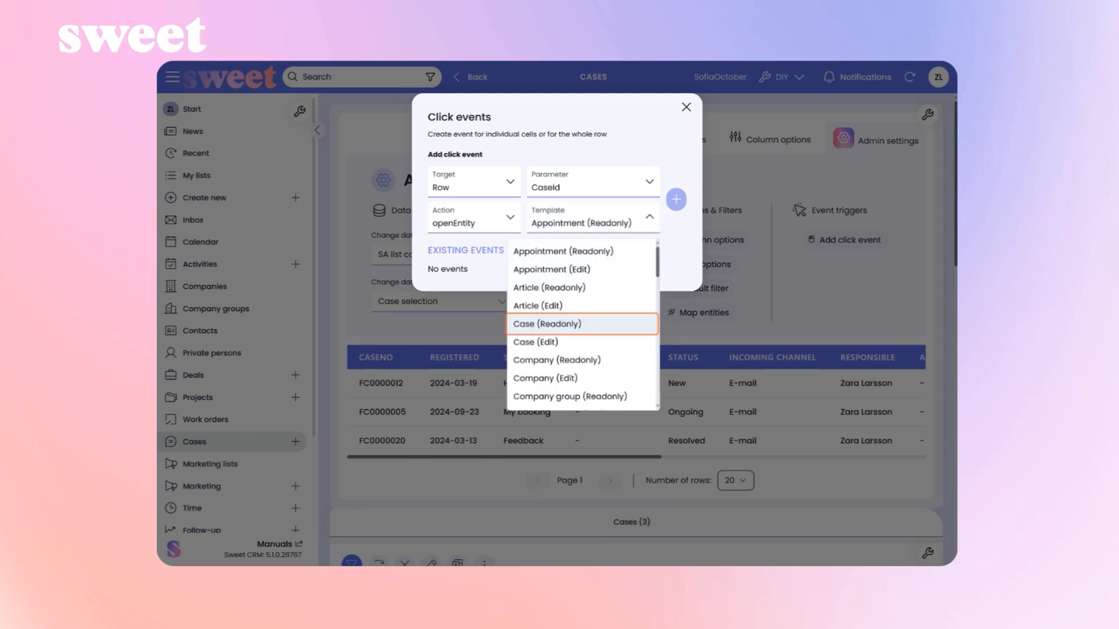
{"action": "left_click", "coordinate": [582, 324]}
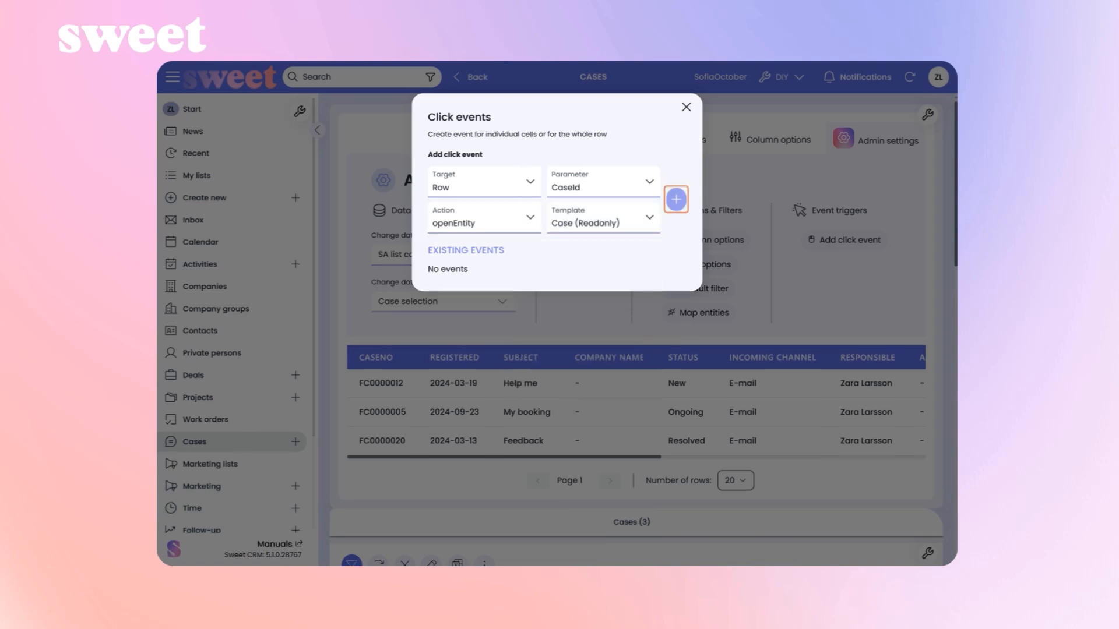
{"action": "left_click", "coordinate": [676, 199]}
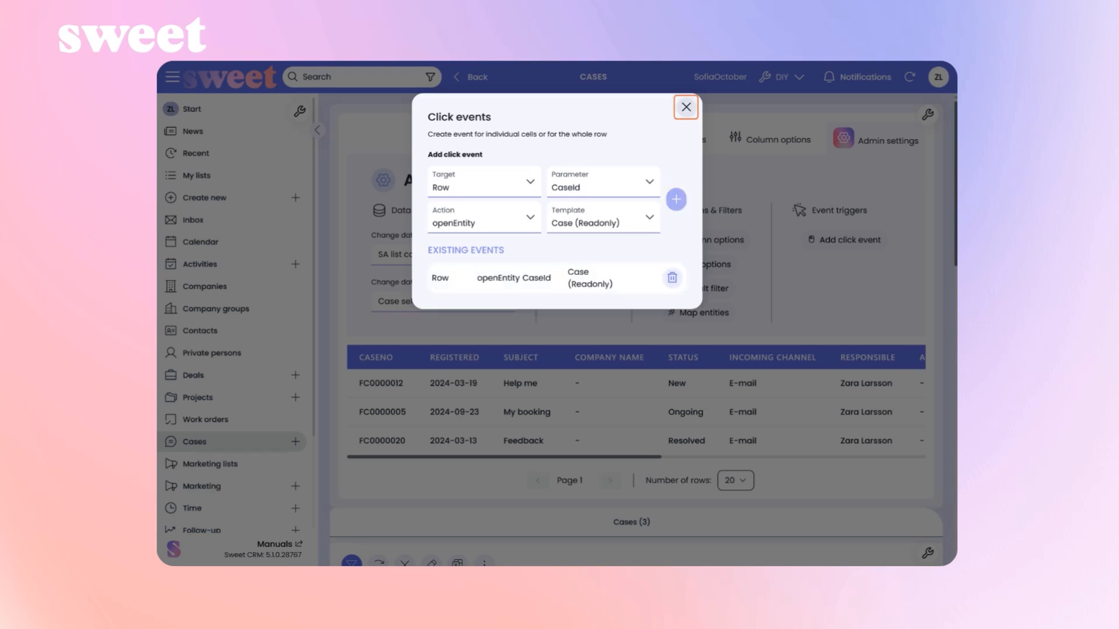
{"action": "left_click", "coordinate": [686, 107]}
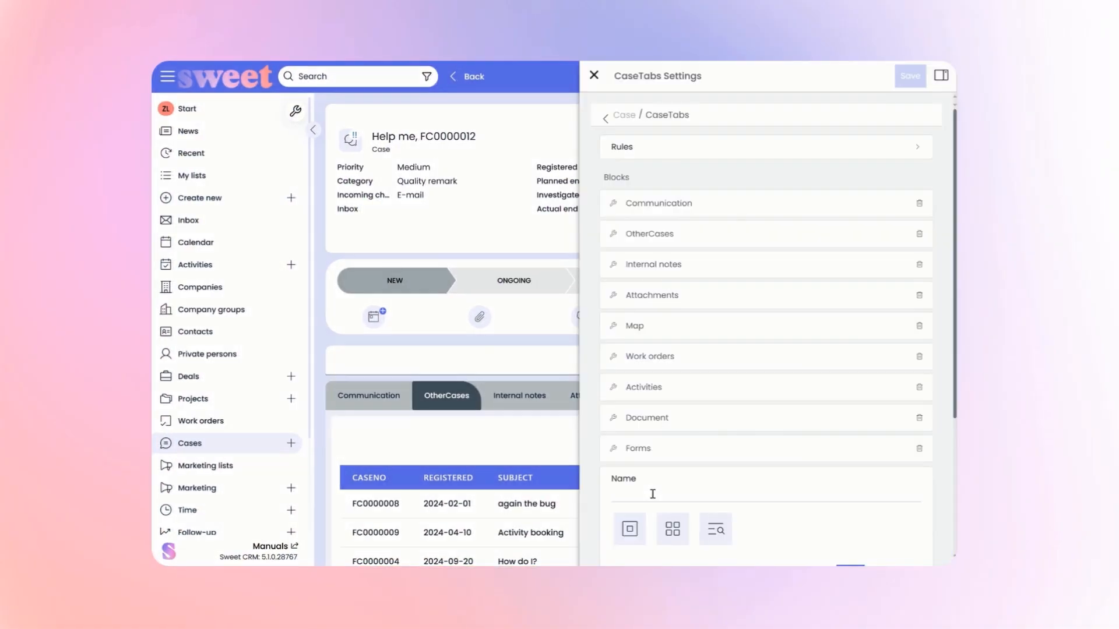
- Add a list block named Newlist to CaseTabs and save the settings with the comment "test"
{"action": "left_click", "coordinate": [653, 494]}
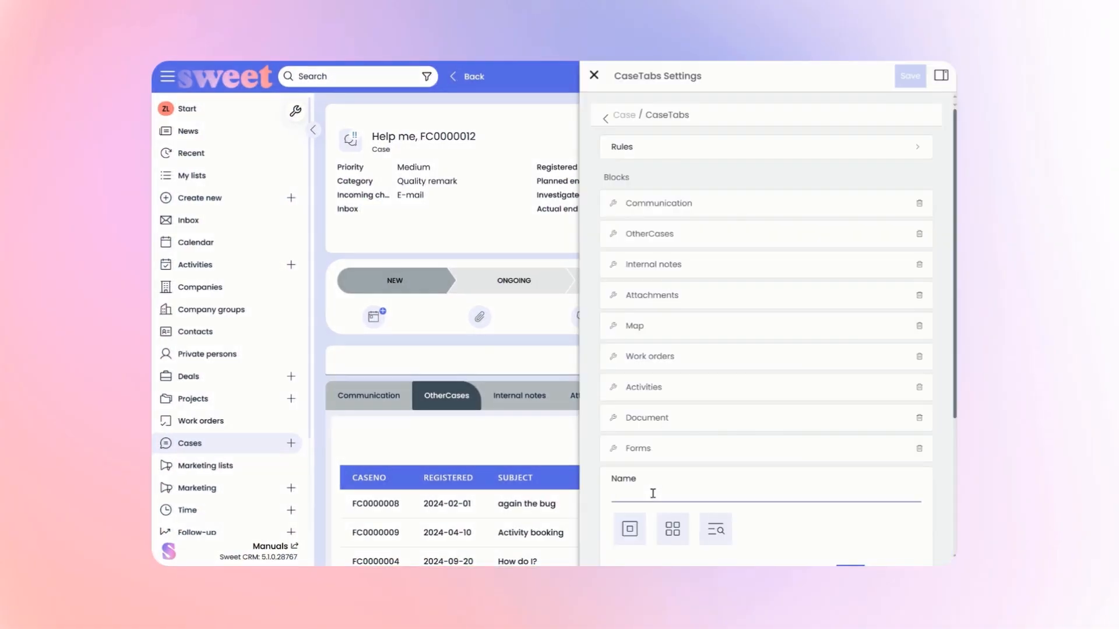
{"action": "type", "text": "Newlist"}
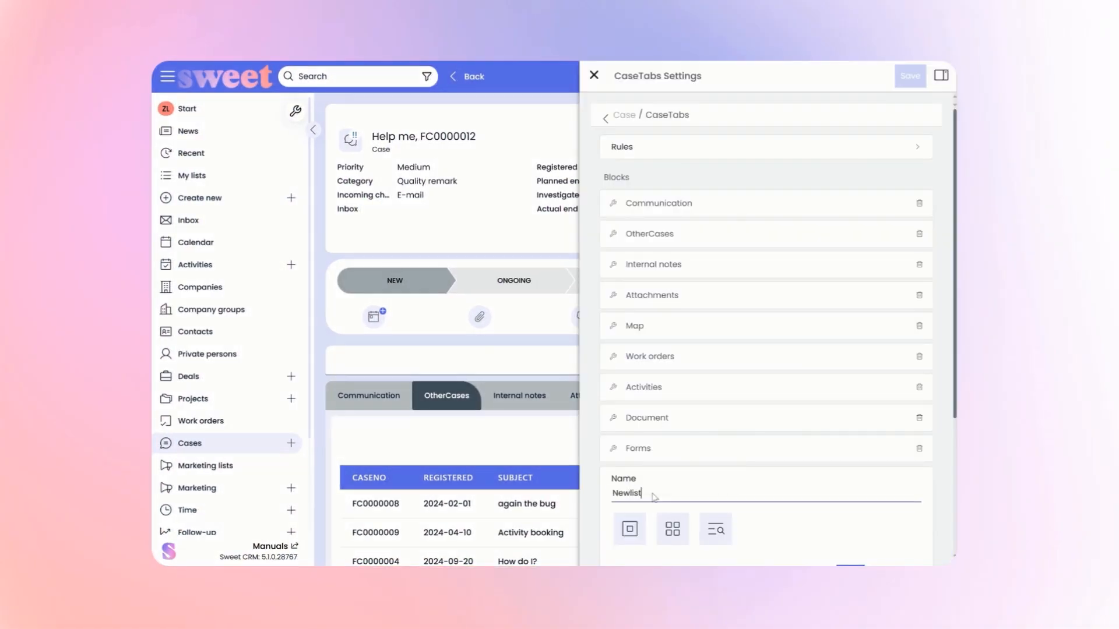
{"action": "left_click", "coordinate": [715, 529]}
{"action": "left_click", "coordinate": [849, 511]}
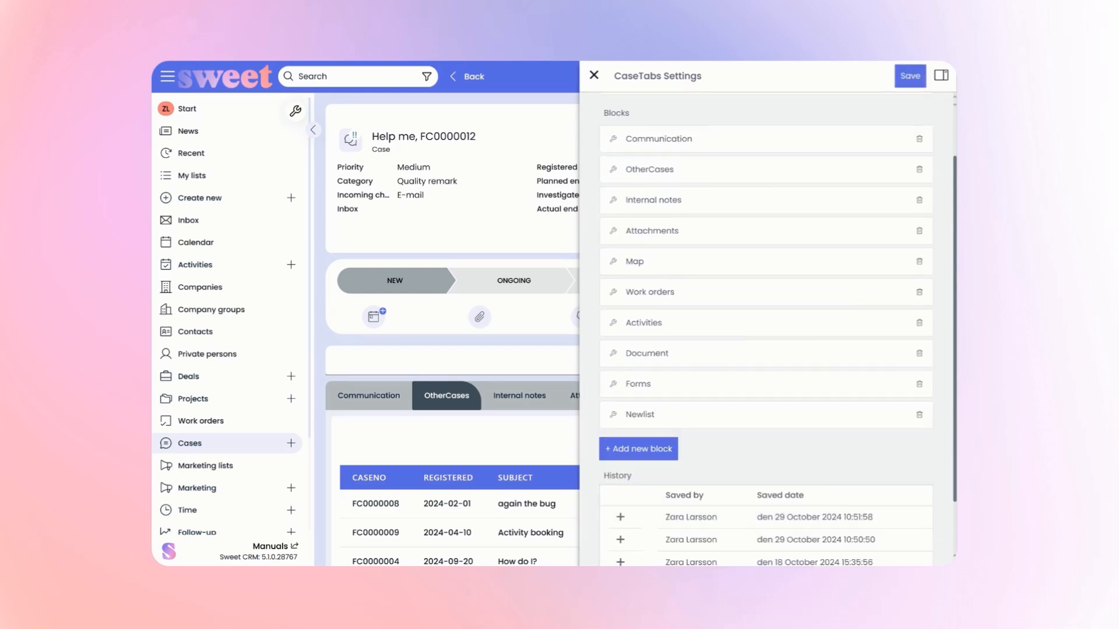
{"action": "left_click", "coordinate": [909, 76]}
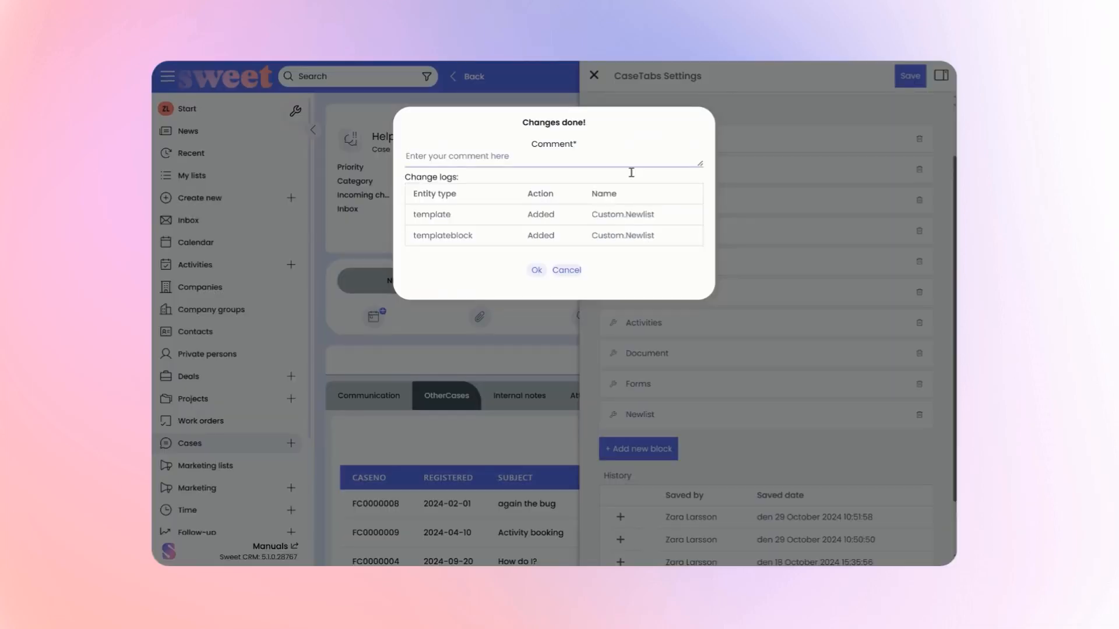
{"action": "left_click", "coordinate": [590, 165]}
{"action": "type", "text": "test"}
{"action": "left_click", "coordinate": [536, 270]}
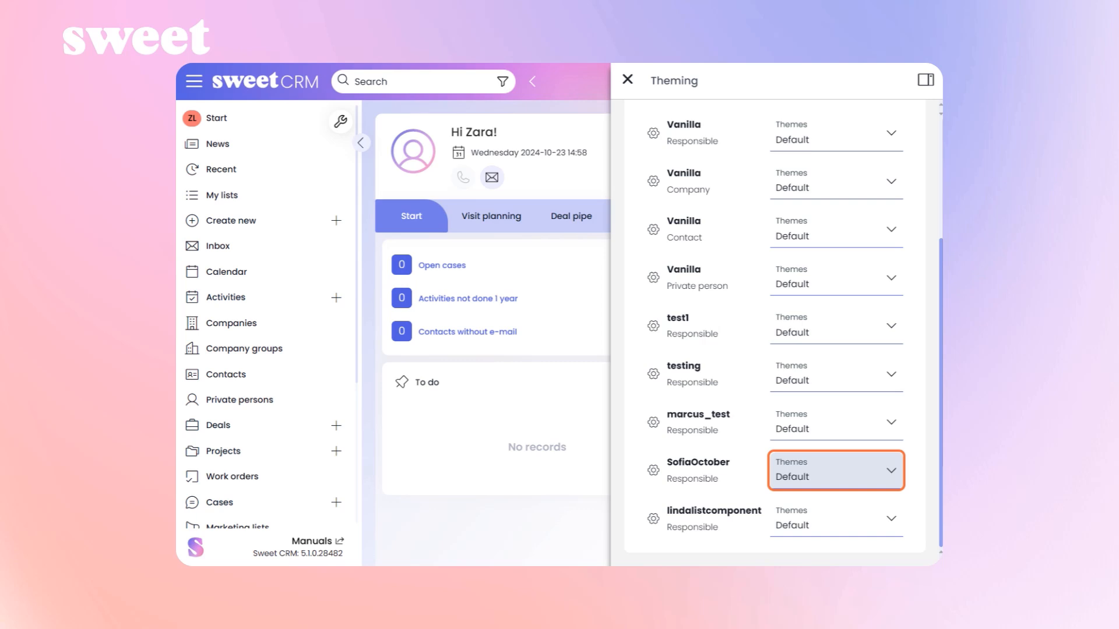
- Assign the Sweet Blue theme to the SofiaOctober customization
{"action": "left_click", "coordinate": [837, 471]}
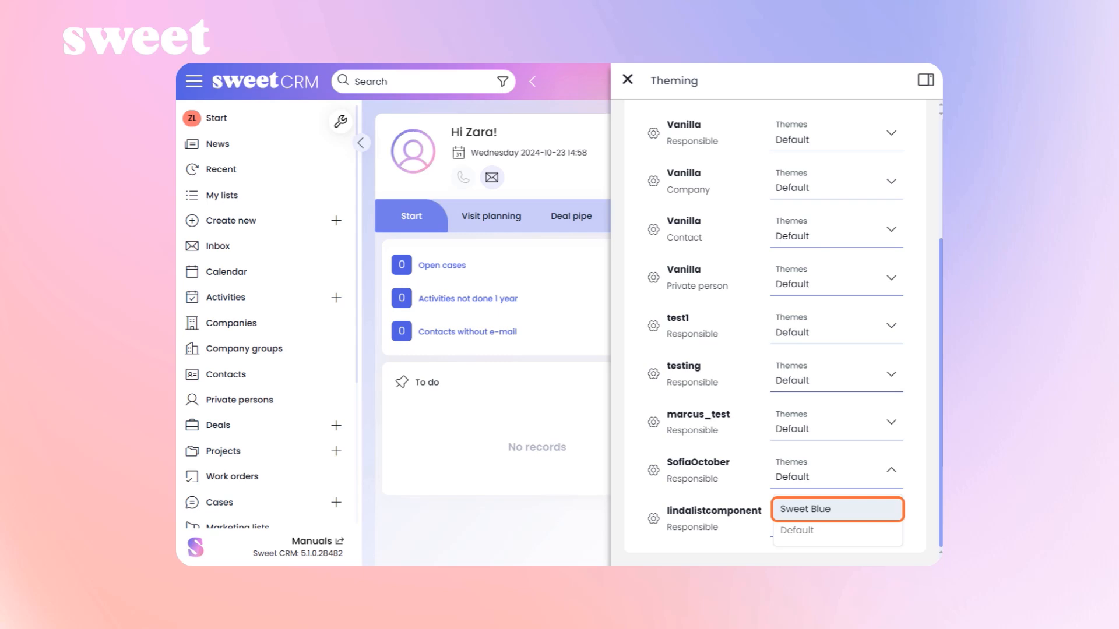
{"action": "left_click", "coordinate": [838, 509]}
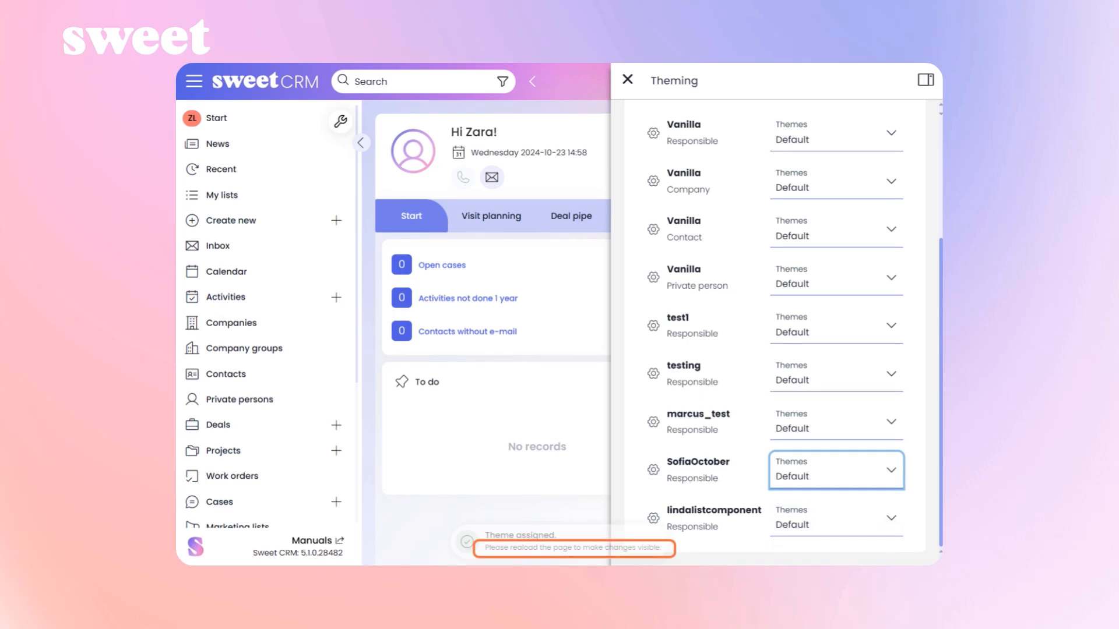